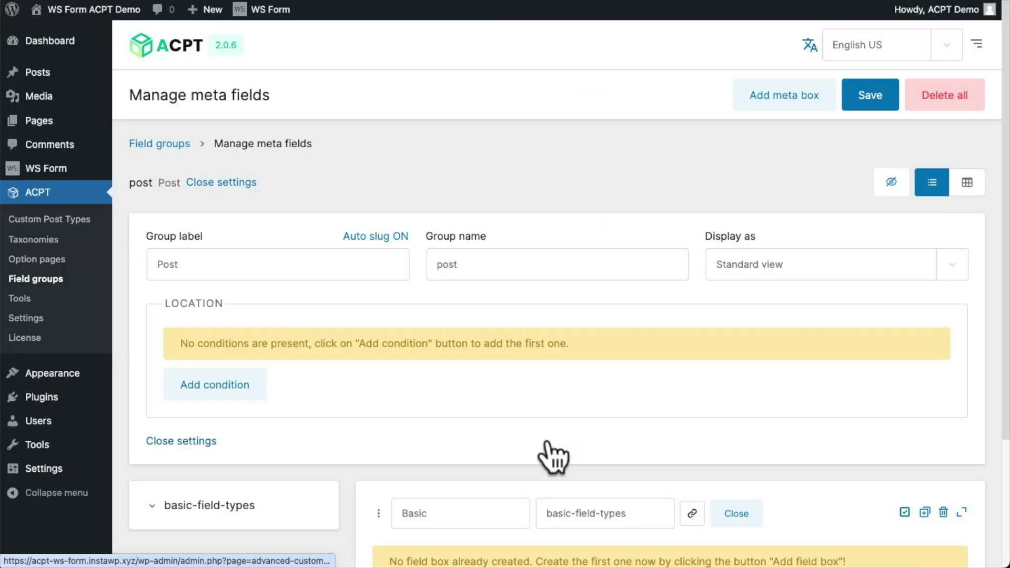
- Add a field box to the Basic meta box, with the field type Editor and the label "Editor"
scroll(542, 458, down, 3)
click(436, 466)
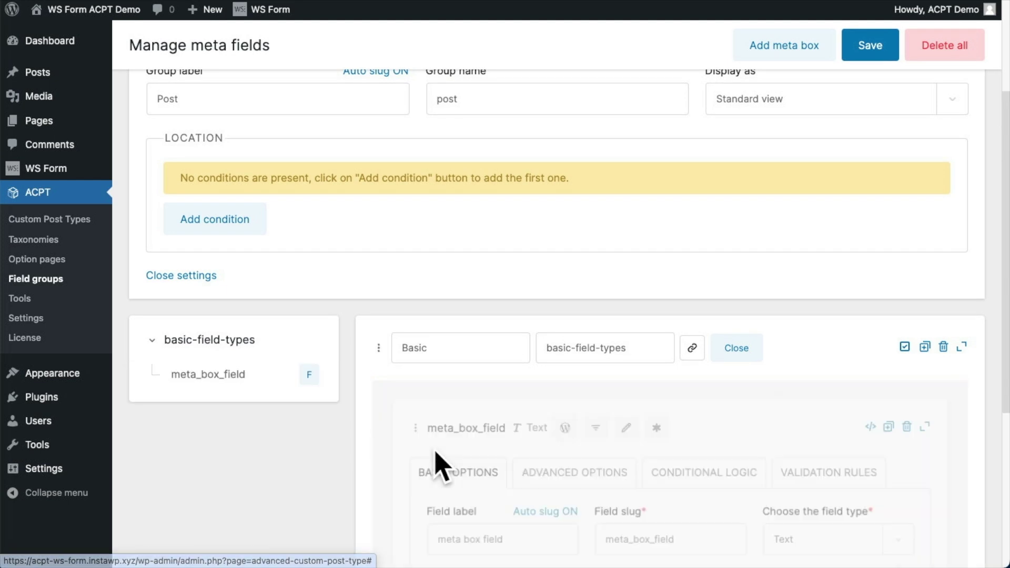
scroll(435, 450, down, 3)
scroll(435, 452, down, 2)
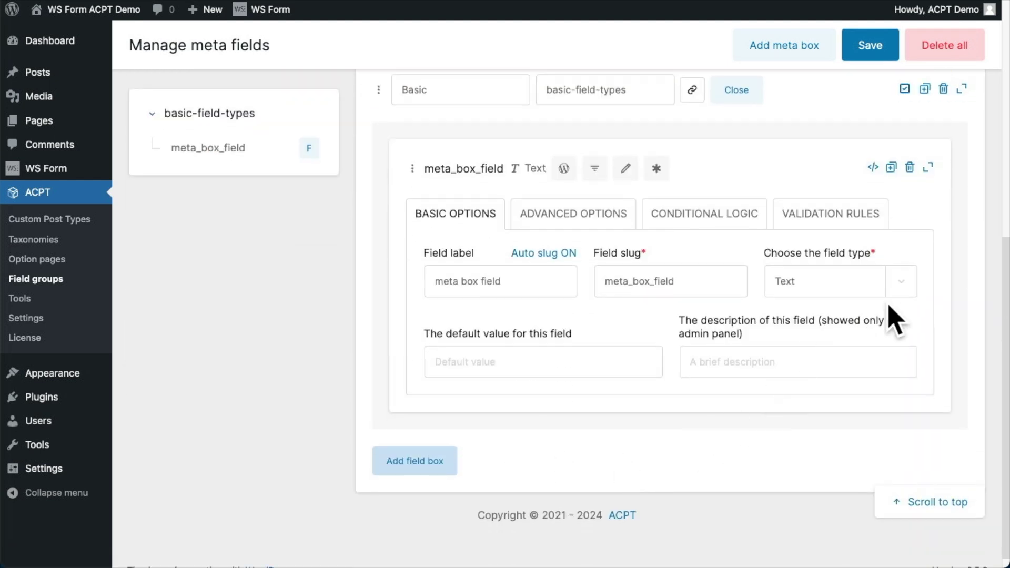
click(889, 284)
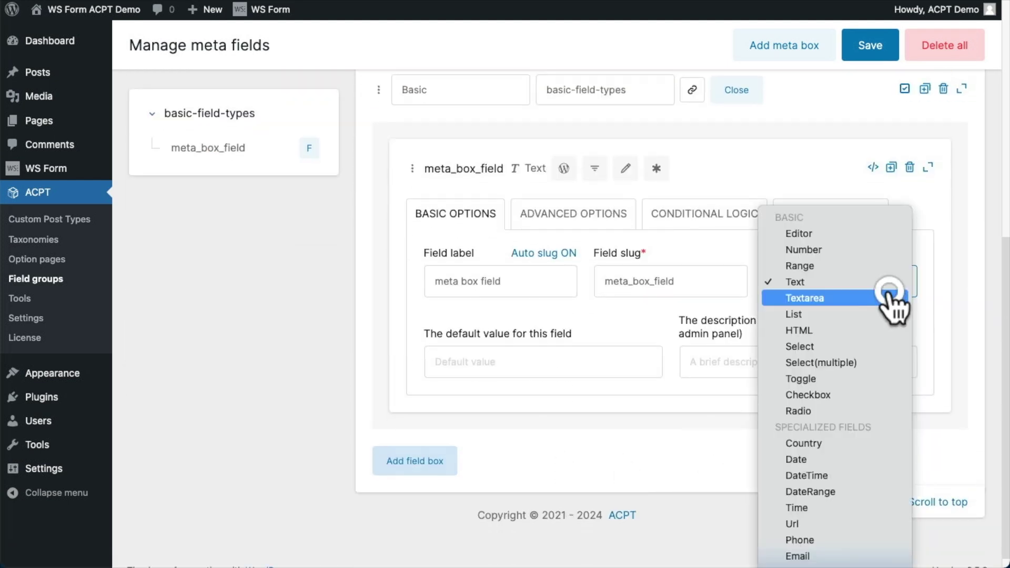
click(805, 235)
click(494, 281)
key(ctrl+a)
key(BackSpace)
text(Editor)
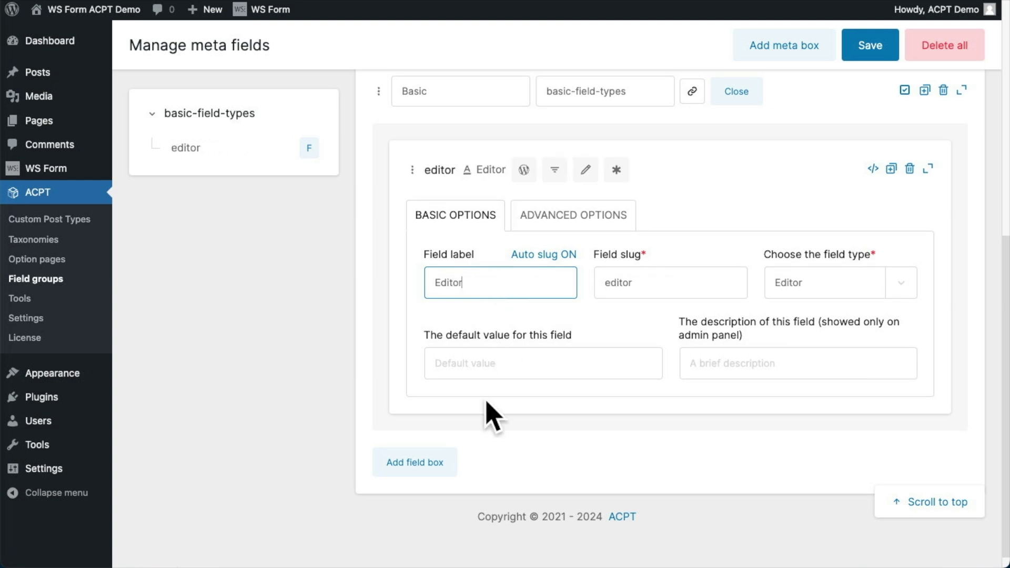
- Add a second field box below the Editor field and open its field type choices
click(437, 461)
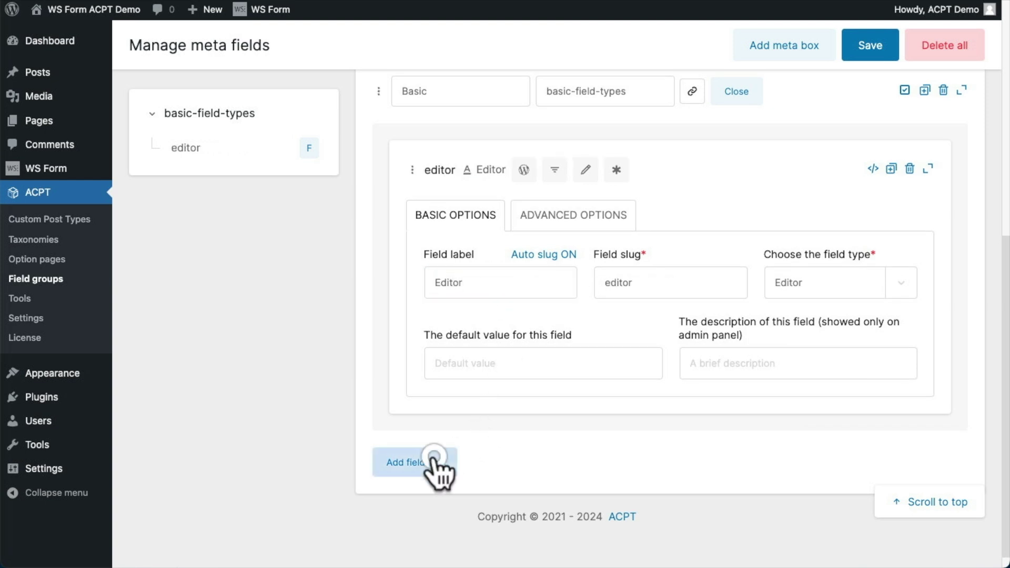
scroll(845, 519, down, 5)
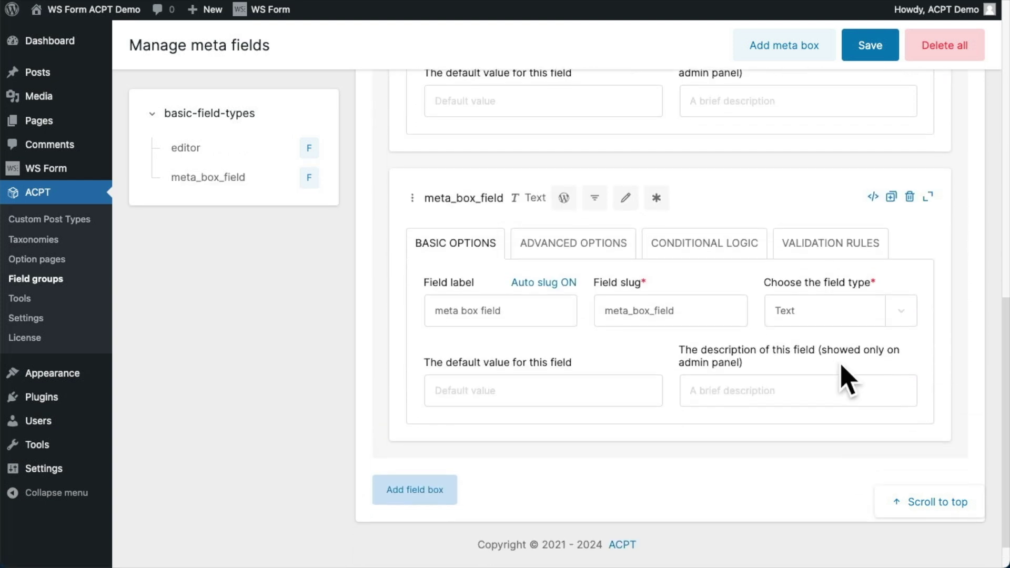
click(901, 314)
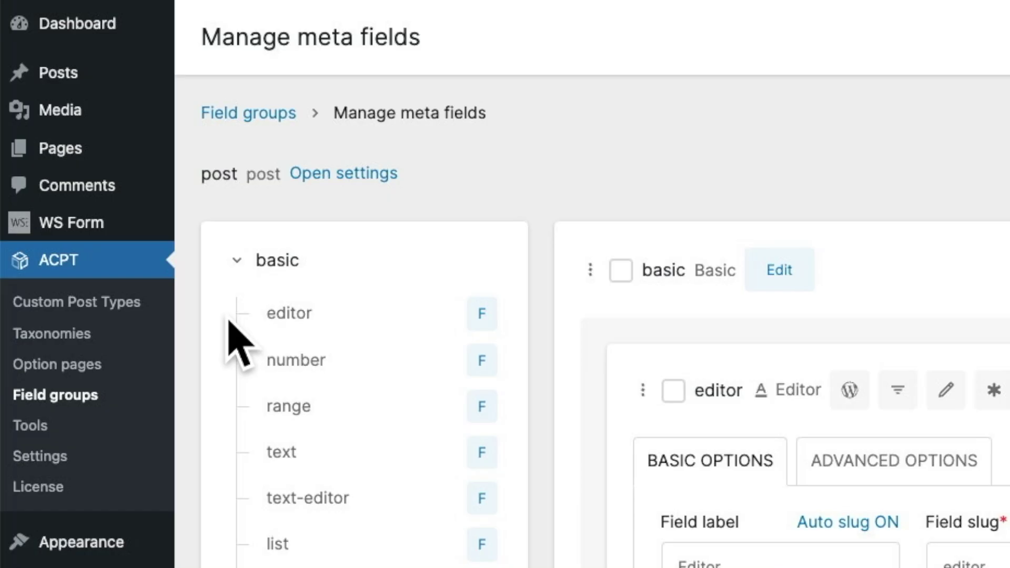
- Create a new WS Form form from the Post template in the Post Management category
mouse_move(148, 223)
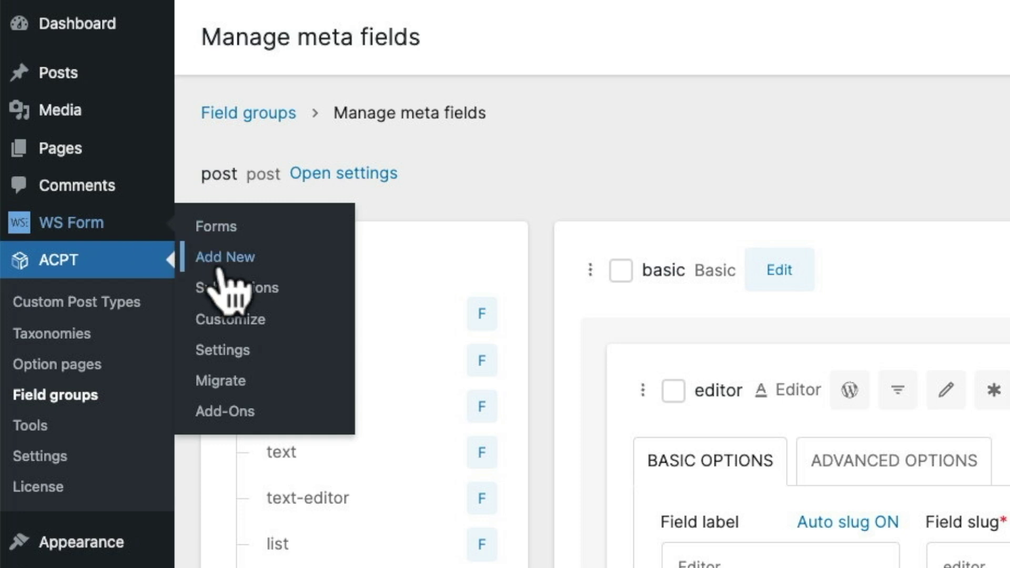
click(218, 266)
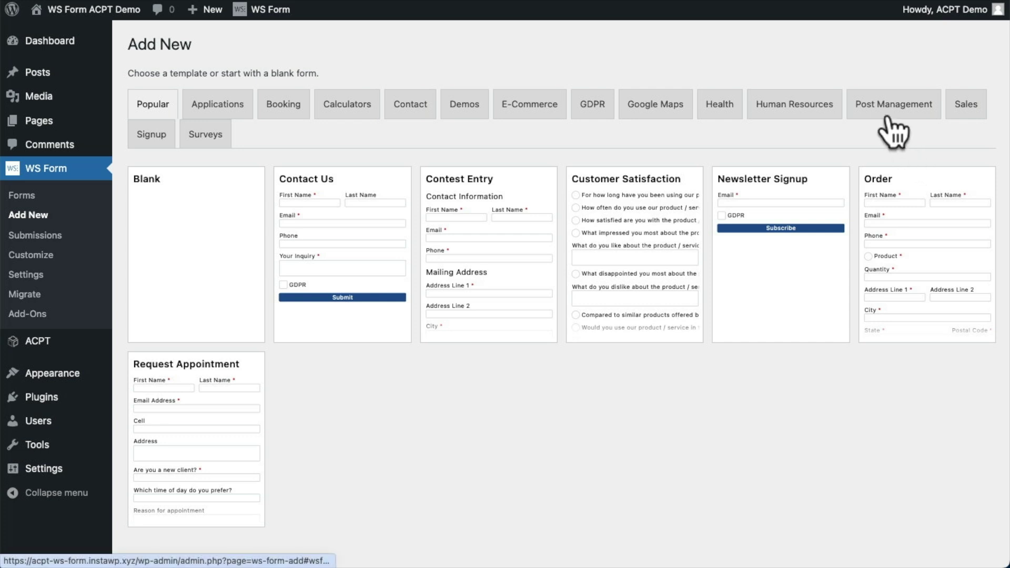
click(895, 133)
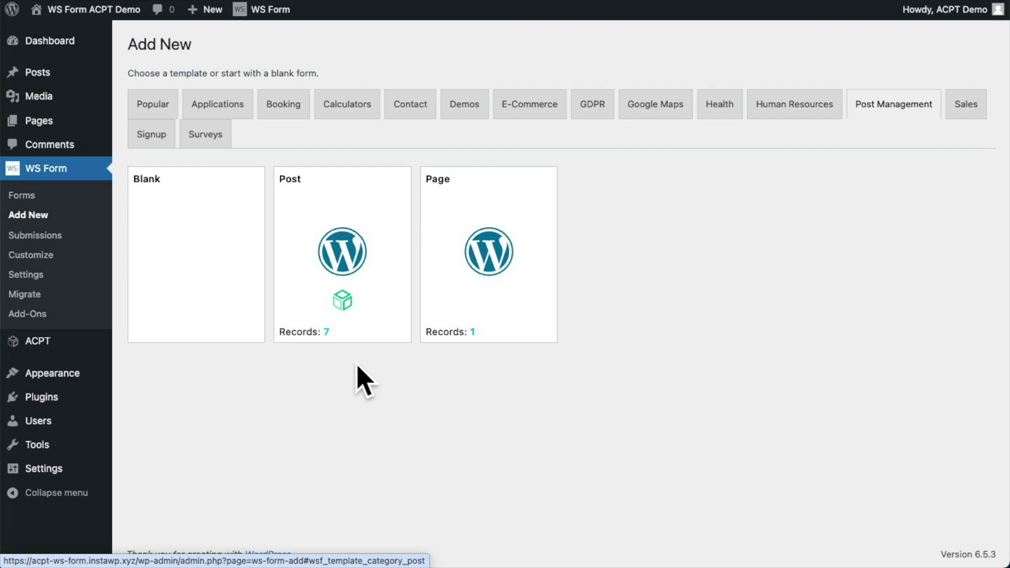
click(345, 256)
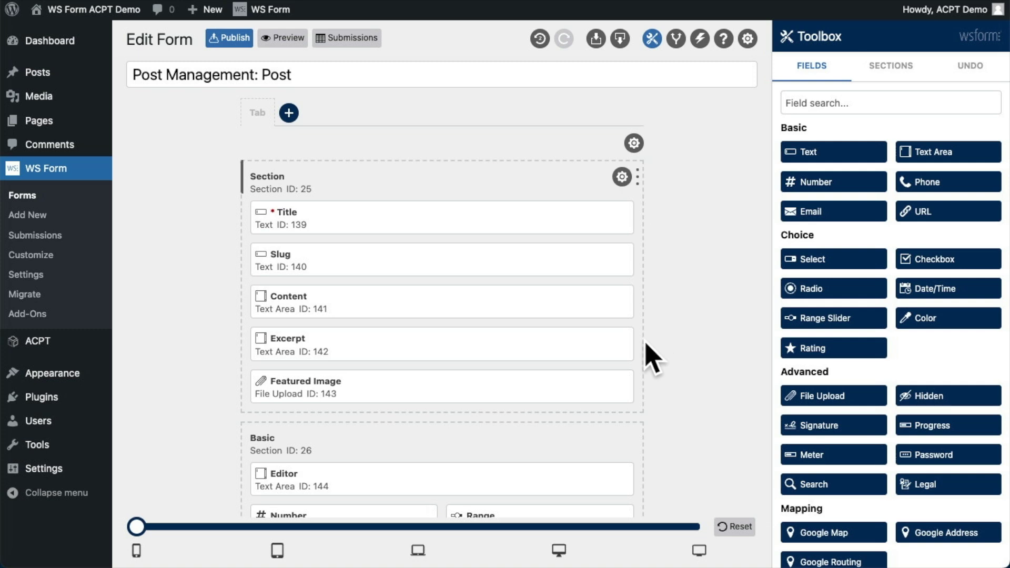
- Look through the sections and fields of the Post Management: Post form, including the Basic and Specialized Fields sections
scroll(653, 359, down, 5)
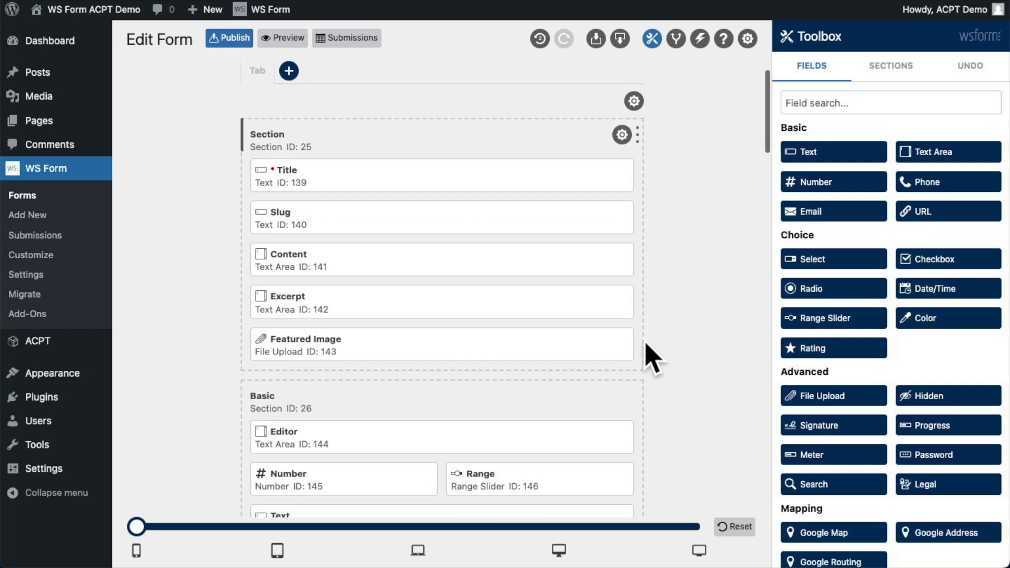
scroll(652, 359, down, 7)
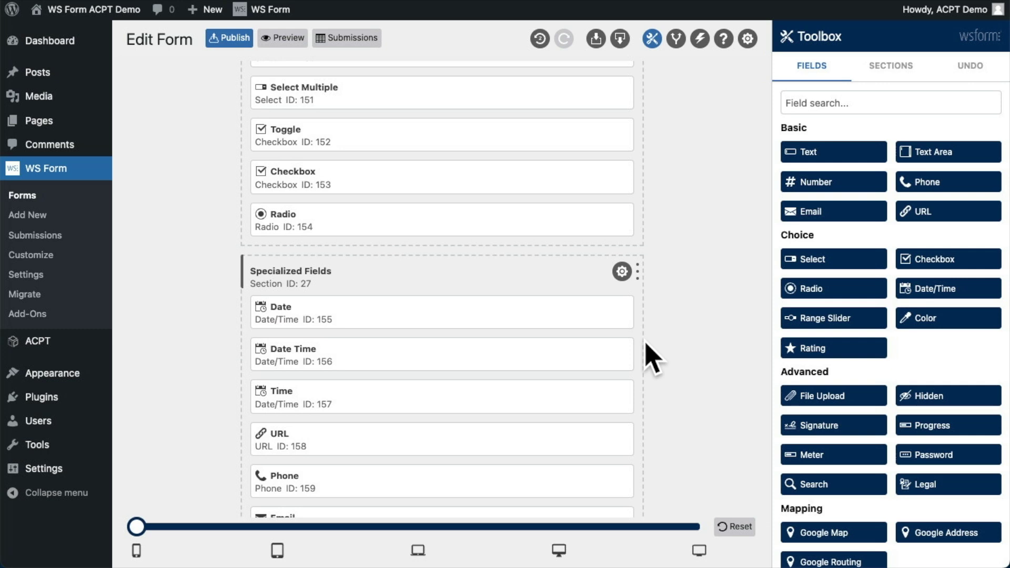
scroll(653, 359, up, 12)
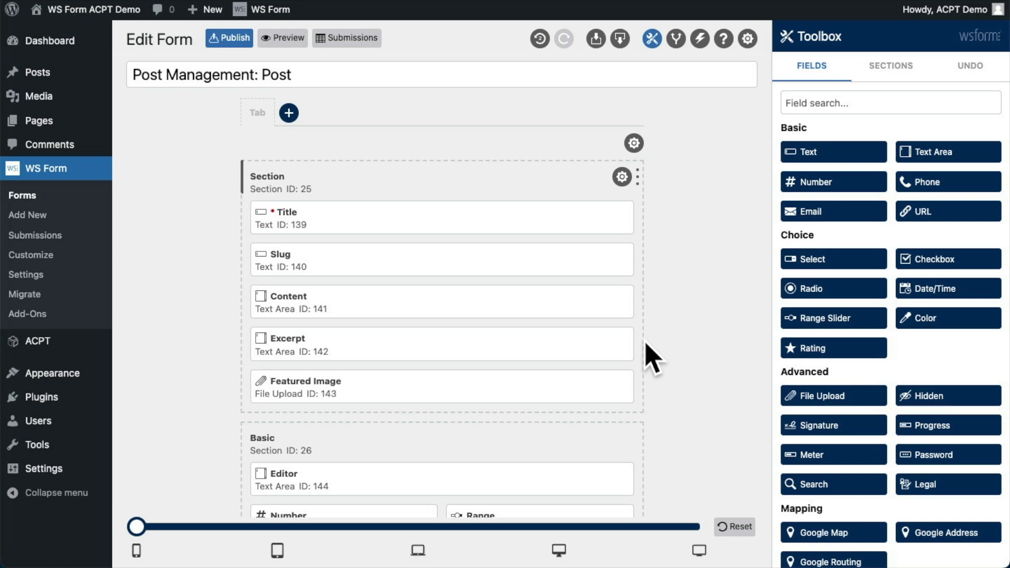
drag(623, 222, 641, 240)
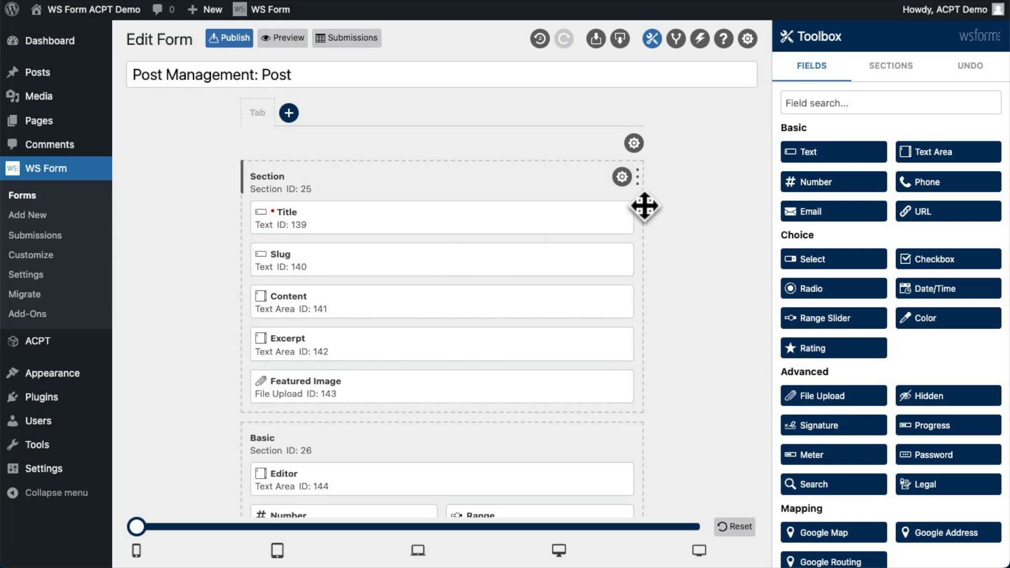
mouse_move(638, 181)
mouse_down()
mouse_move(448, 181)
mouse_move(629, 187)
mouse_up()
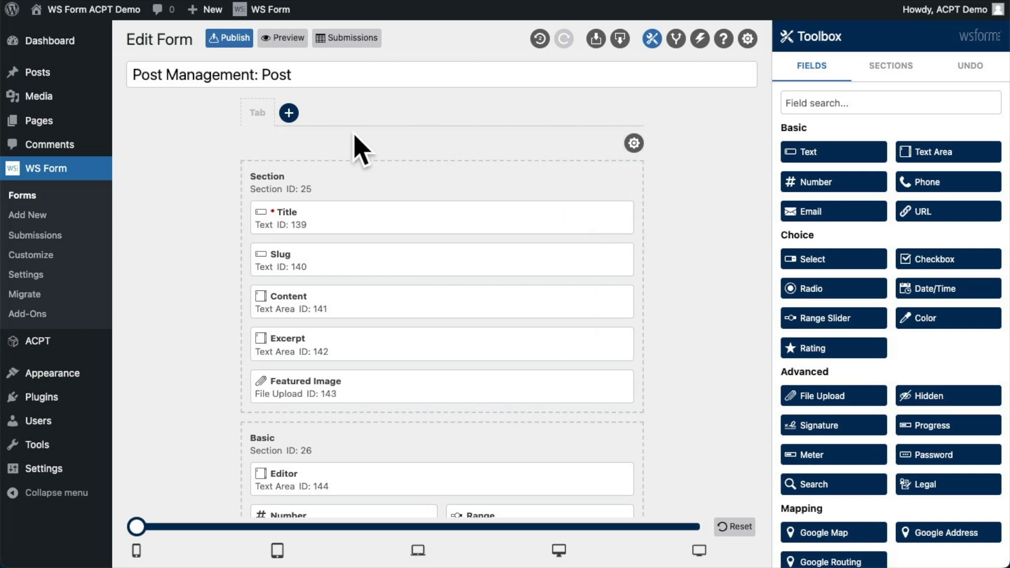
- Add a second tab to the form and move the Basic section onto it
click(291, 114)
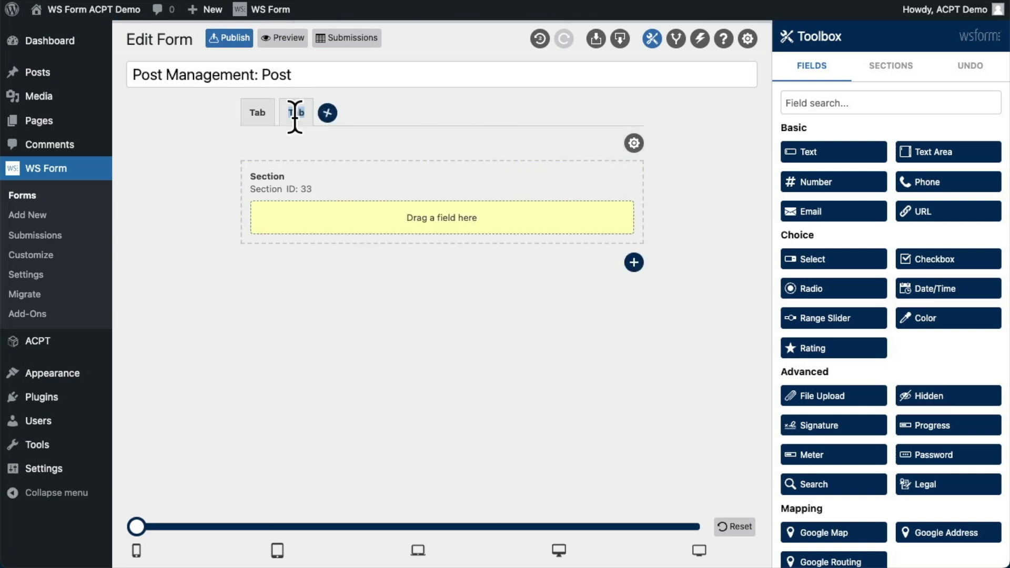
click(256, 116)
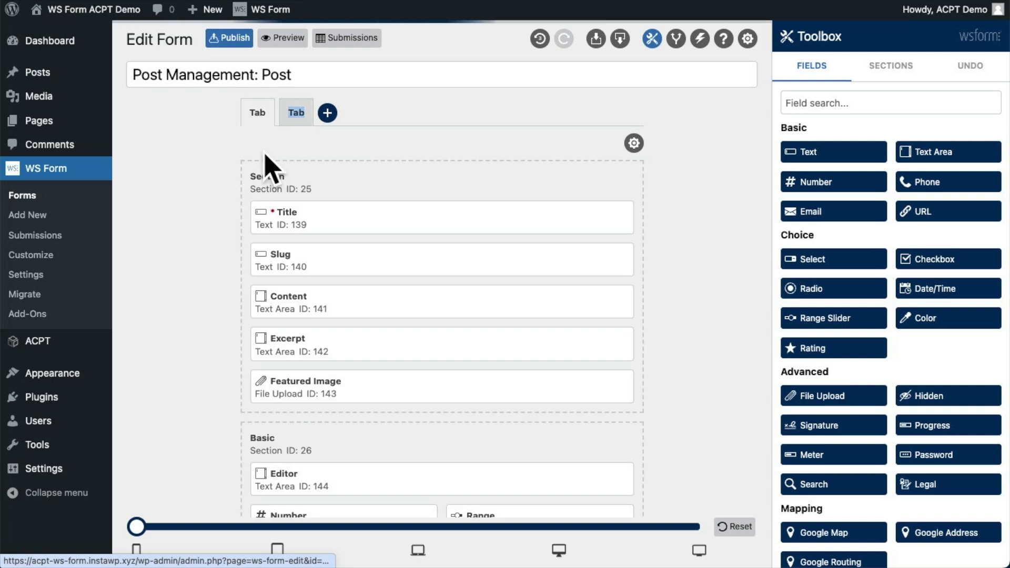
drag(384, 435, 379, 194)
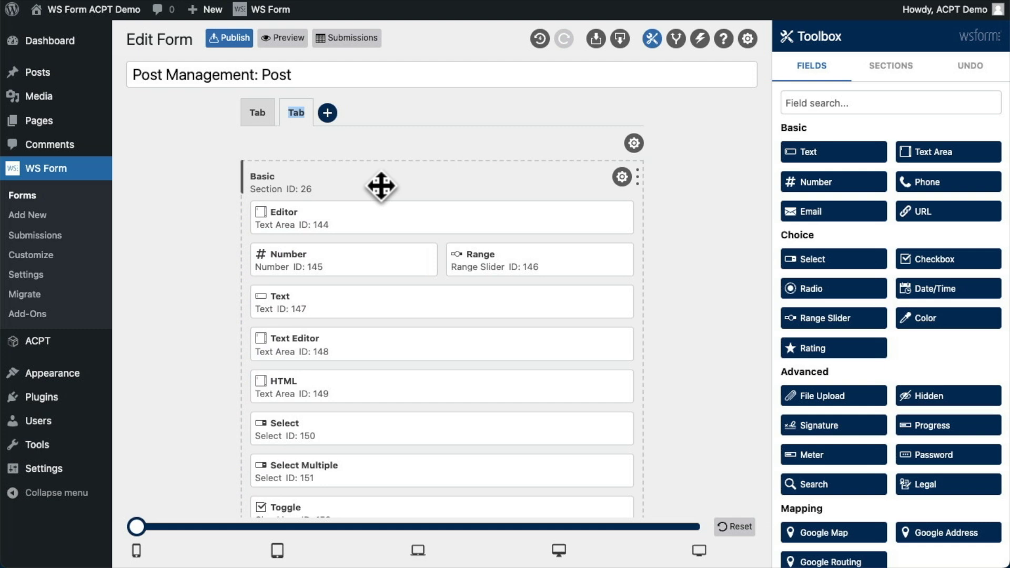
click(704, 401)
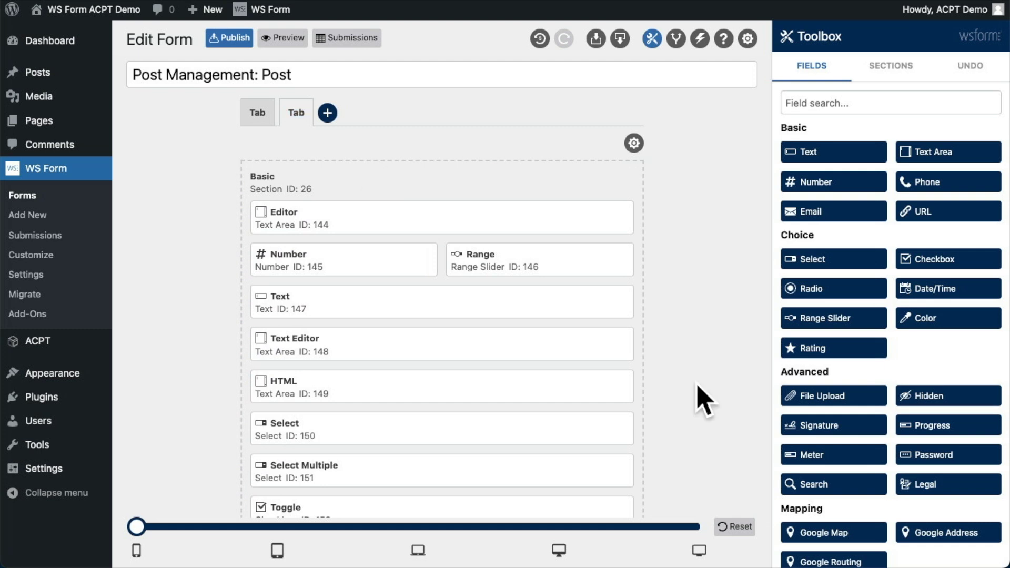
- Fetch the Select field's data from its ACPT Field Options source, and open the Relationship field's option settings
click(613, 429)
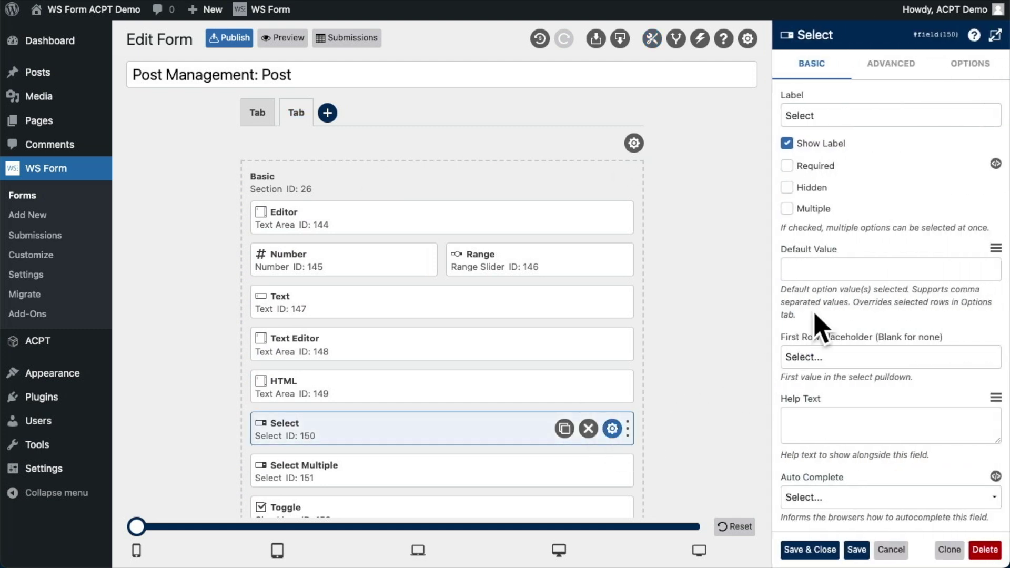
click(968, 76)
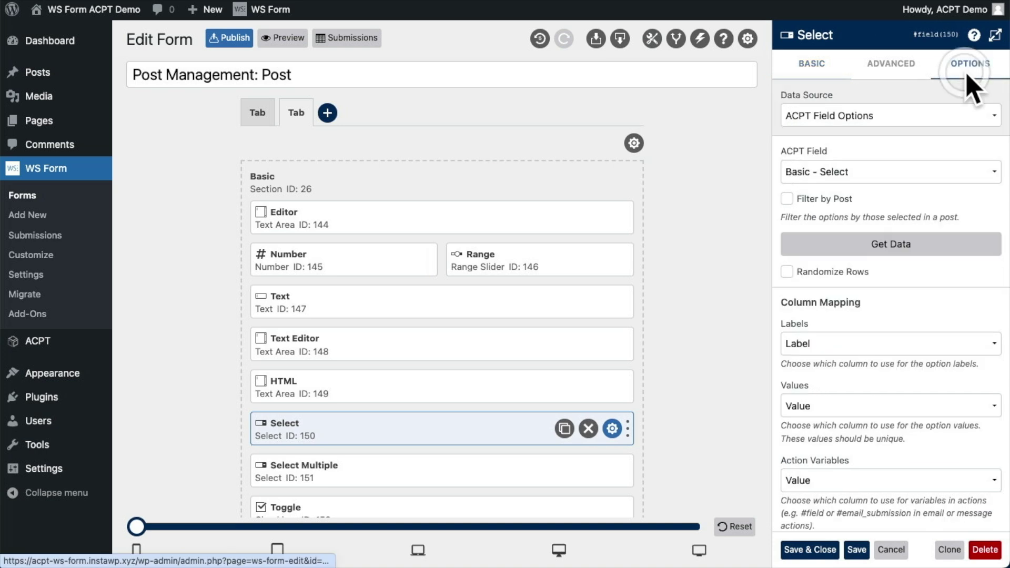
click(917, 241)
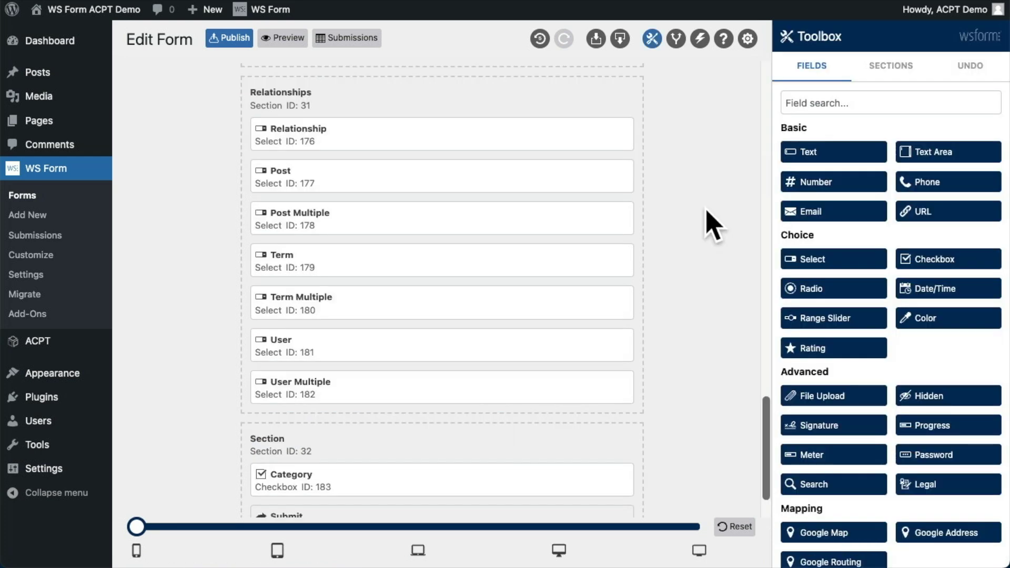
click(613, 135)
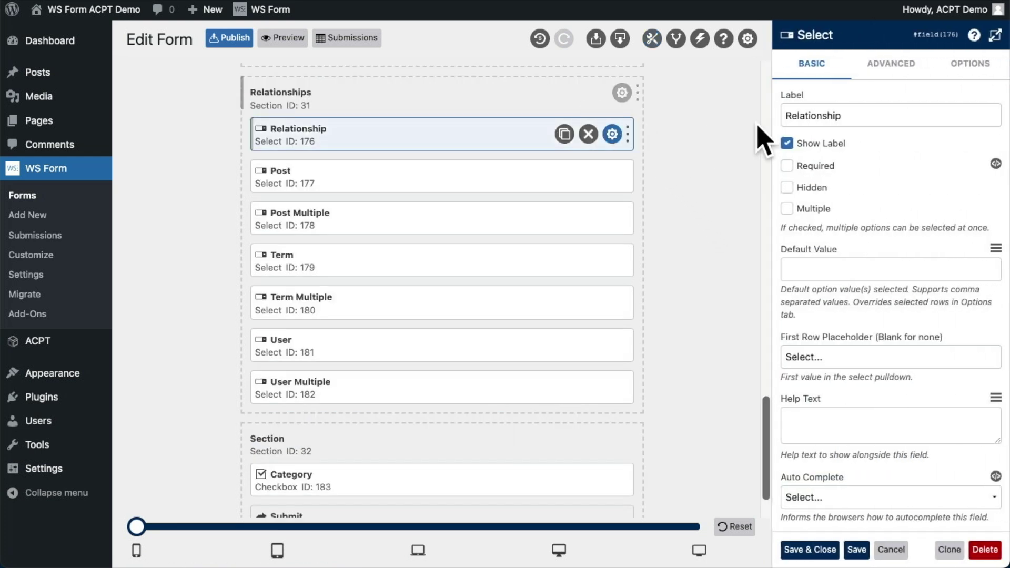
click(960, 79)
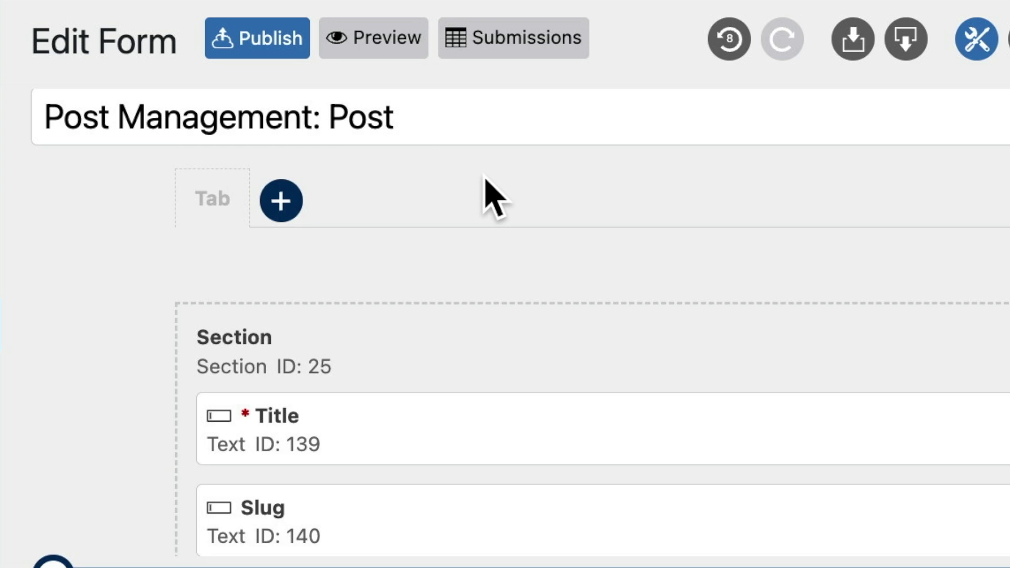
- Preview the form and populate its fields with sample data, checking the Editor, Number and Range fields
click(383, 48)
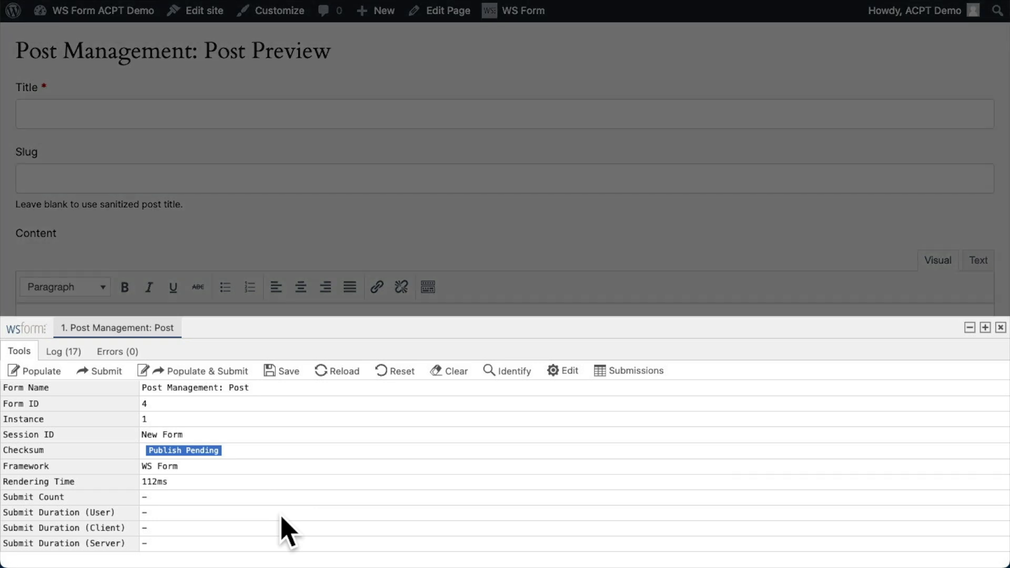
click(43, 372)
scroll(48, 389, down, 5)
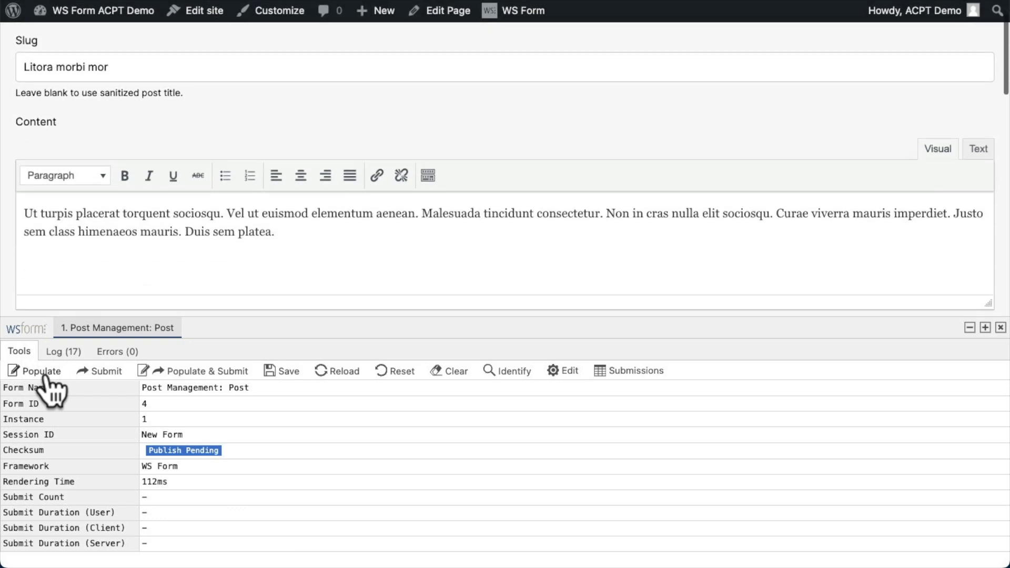
scroll(42, 384, down, 10)
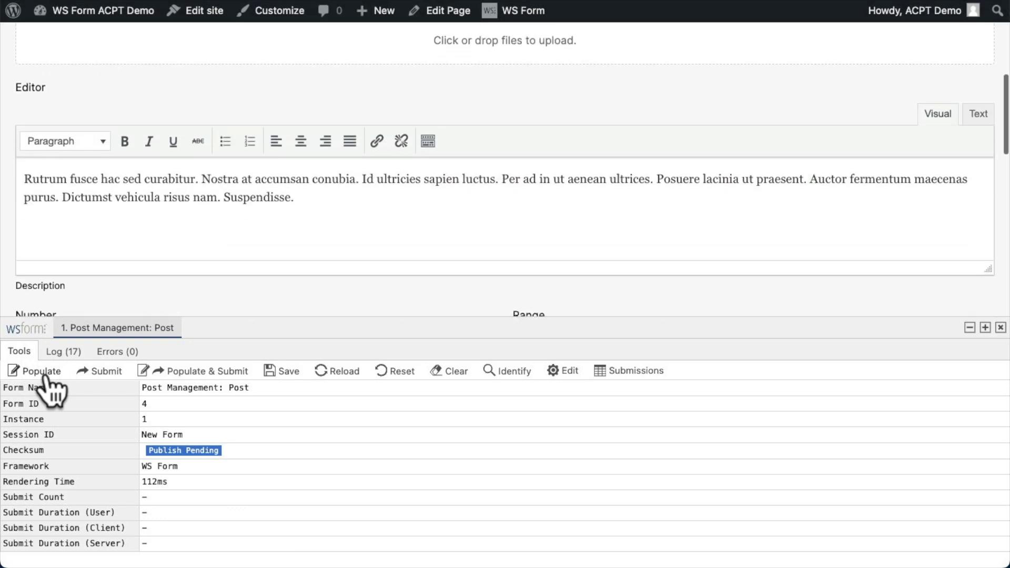
scroll(42, 380, down, 2)
- Repopulate the previewed form with fresh sample data several times, finally populating and submitting it
click(42, 372)
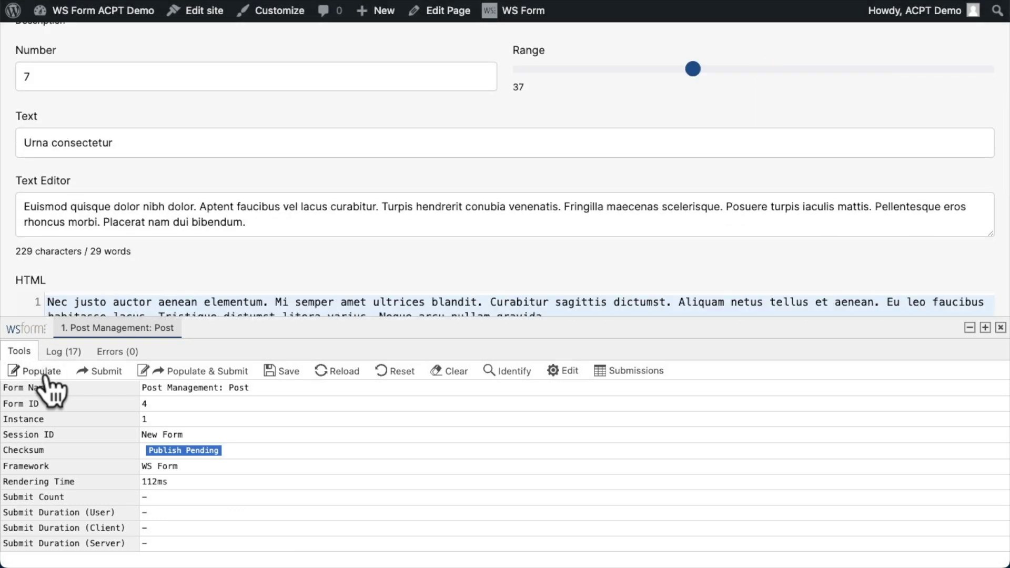
click(42, 373)
click(42, 372)
click(42, 373)
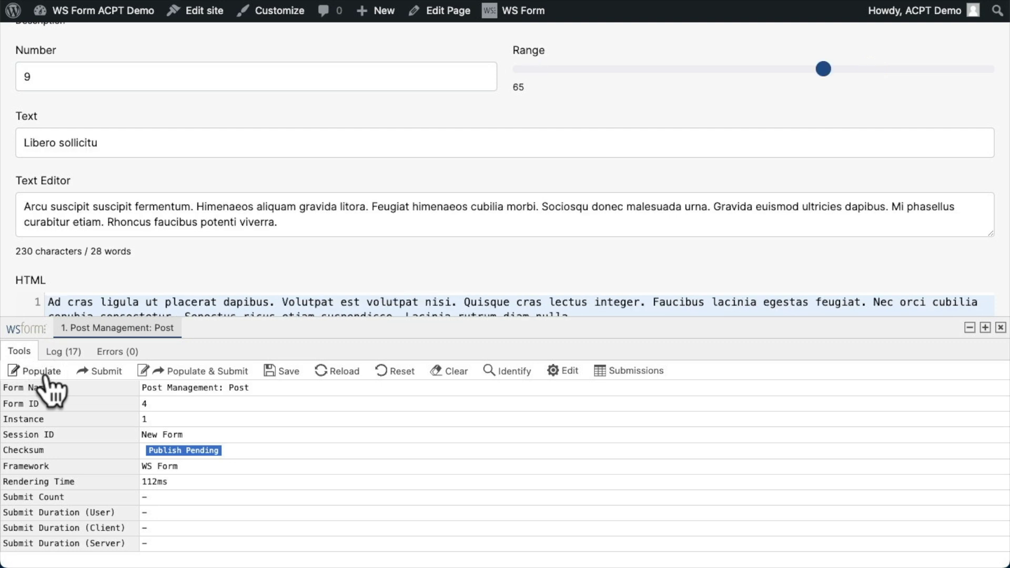
click(225, 373)
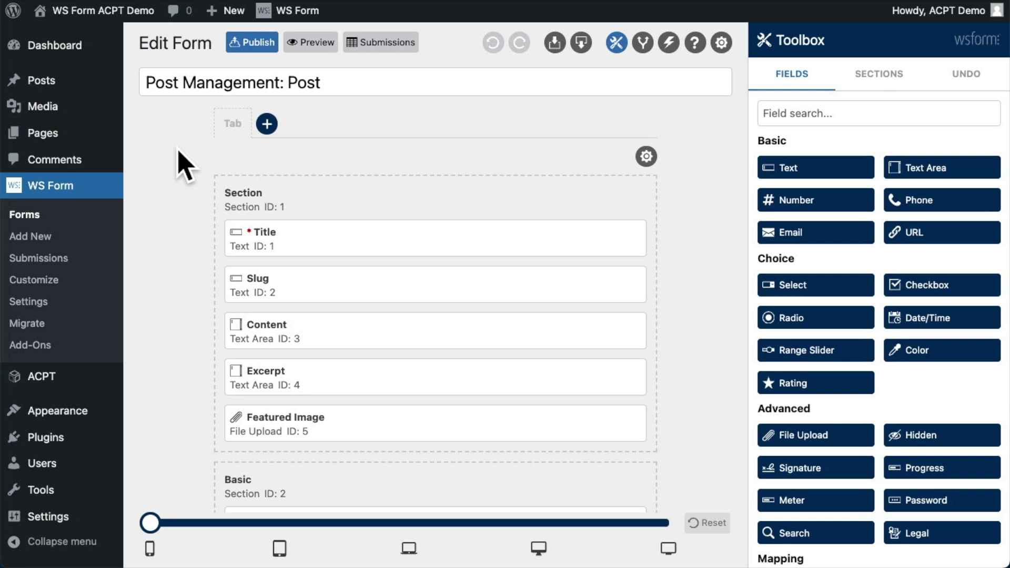
- Open the "Etiam ad posuere" post for editing and examine the submitted values in its Basic meta fields
click(101, 90)
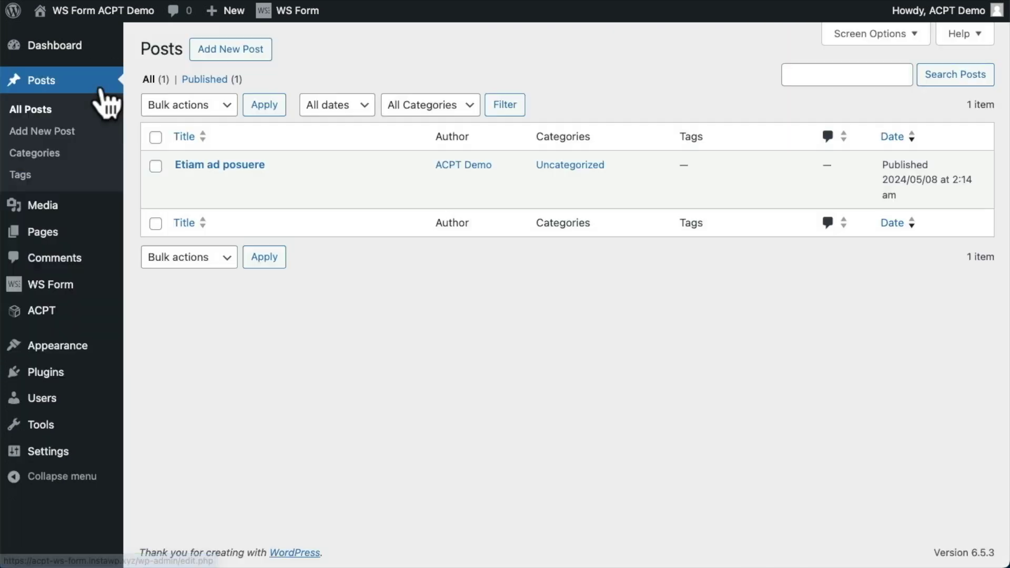
mouse_move(262, 206)
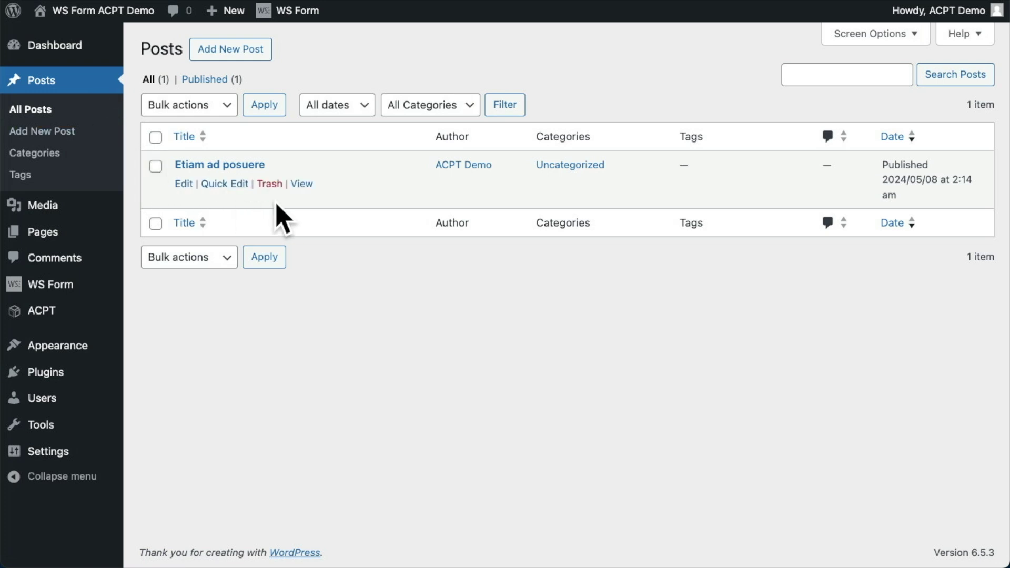
click(181, 184)
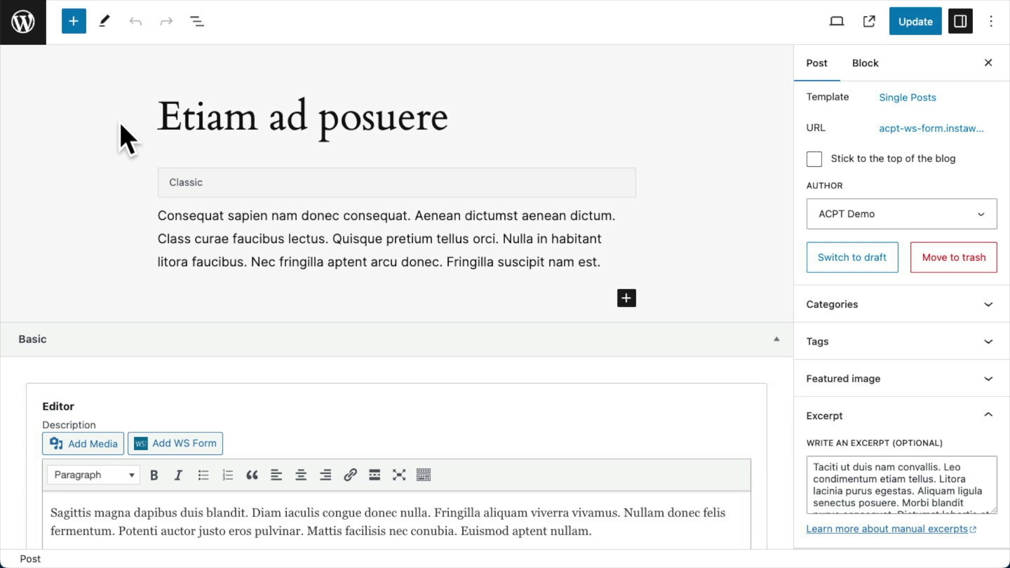
scroll(121, 125, down, 7)
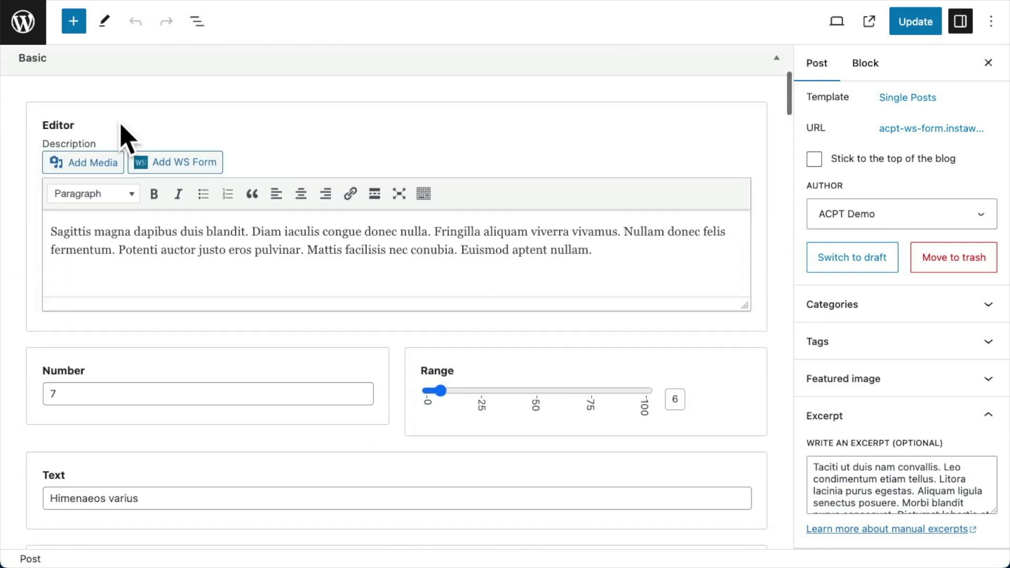
- Check the submitted values in the post's remaining meta fields, including Text Editor, HTML and Select
scroll(121, 126, down, 9)
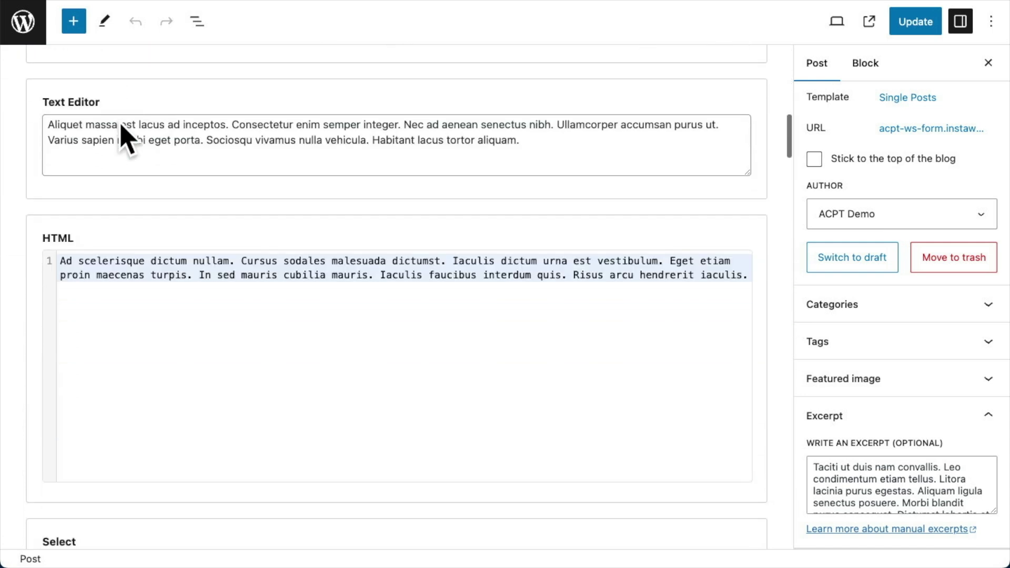
scroll(121, 126, down, 11)
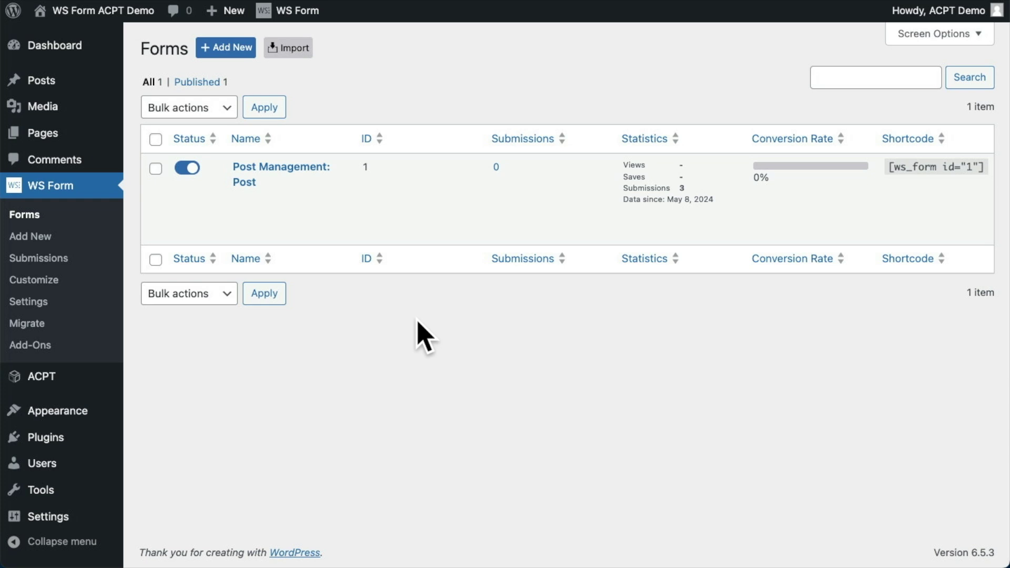
- Open the "Post Management: Post" form for editing and enable Populate Using Action in its form data settings
click(244, 203)
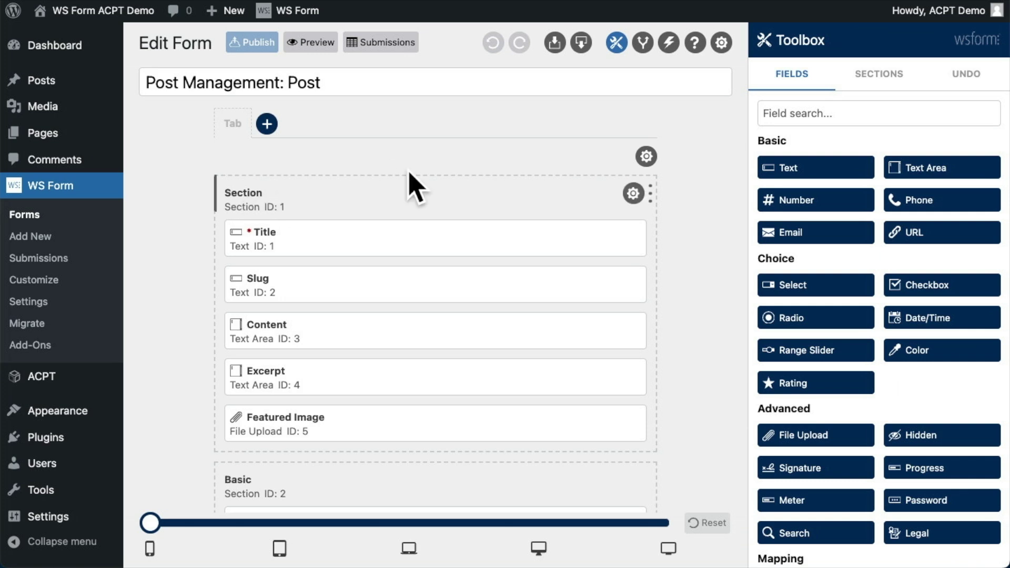
click(721, 45)
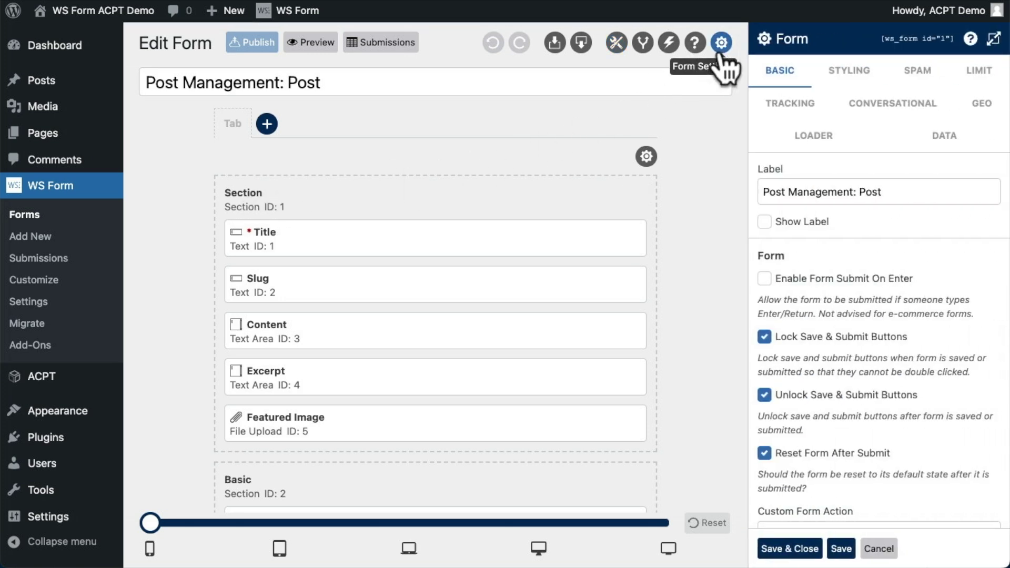
click(936, 136)
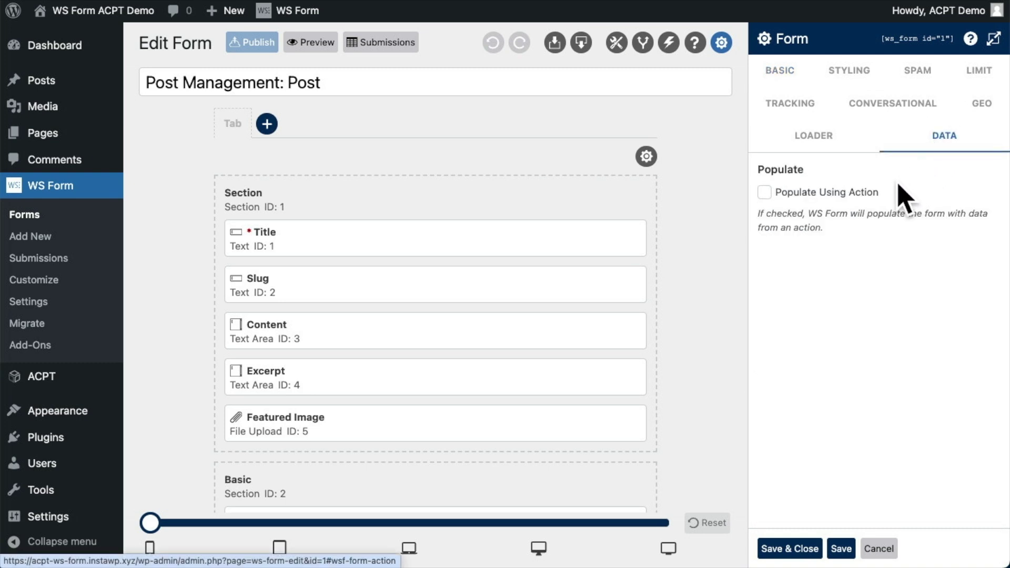
click(864, 193)
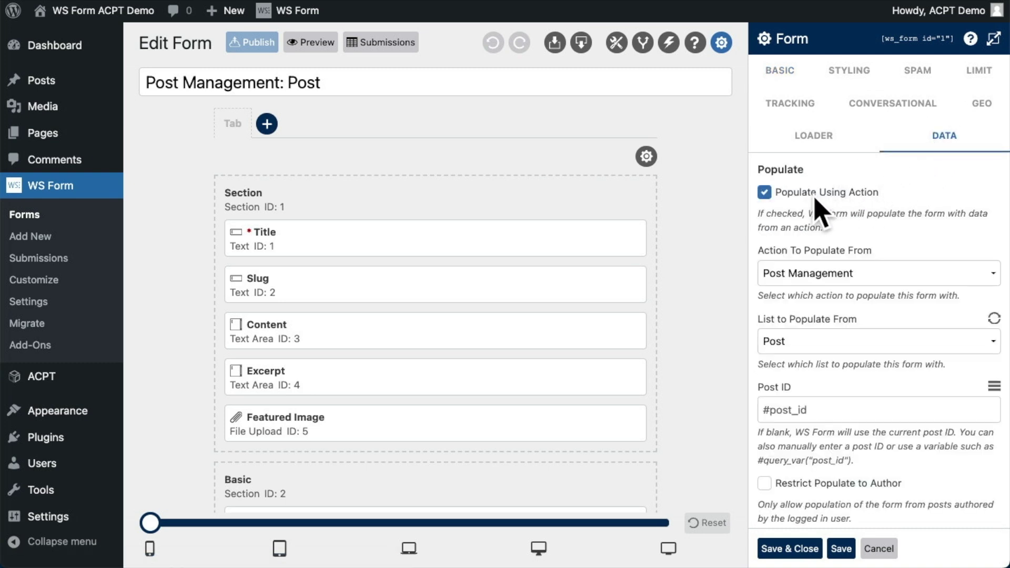
- Set the Post ID to populate from to 37, review the standard and ACPT field mappings, and save the form settings
click(789, 408)
text(37)
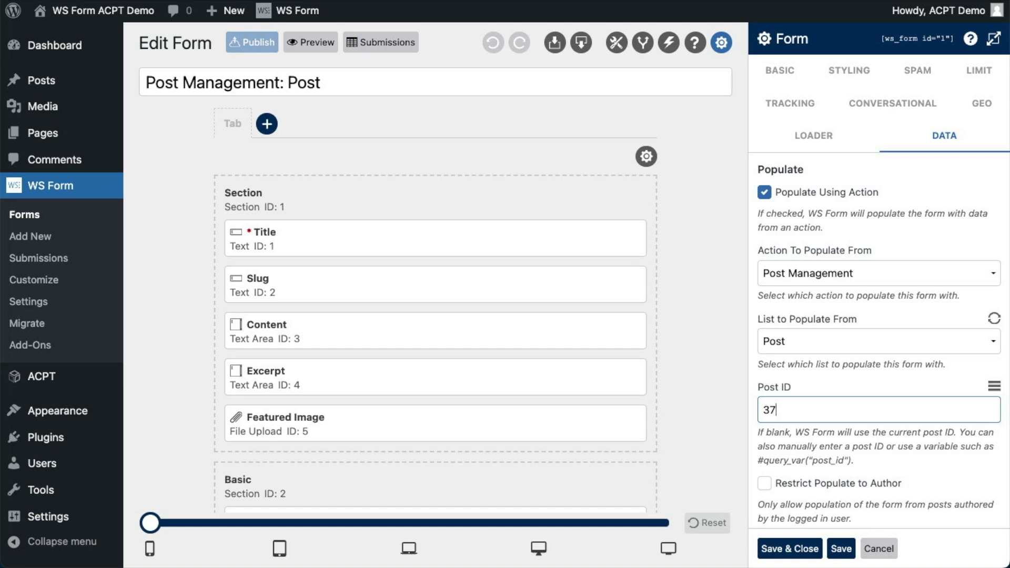
scroll(879, 339, down, 5)
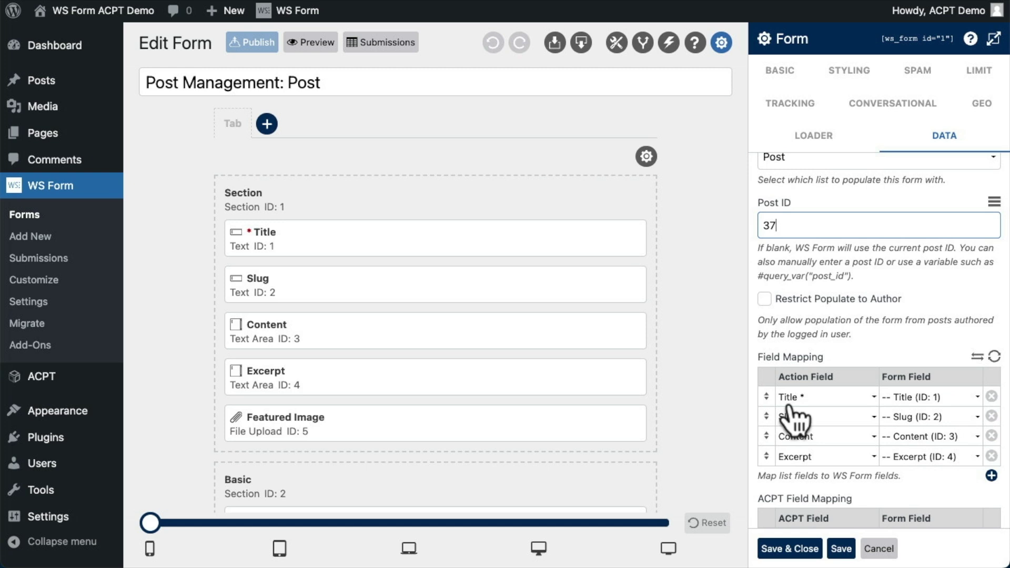
scroll(796, 418, down, 5)
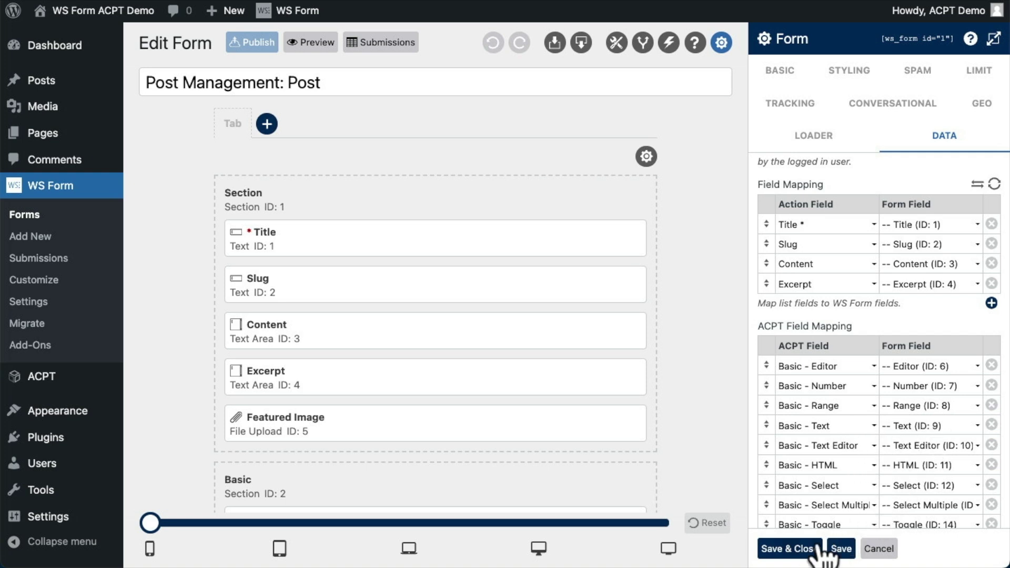
click(802, 548)
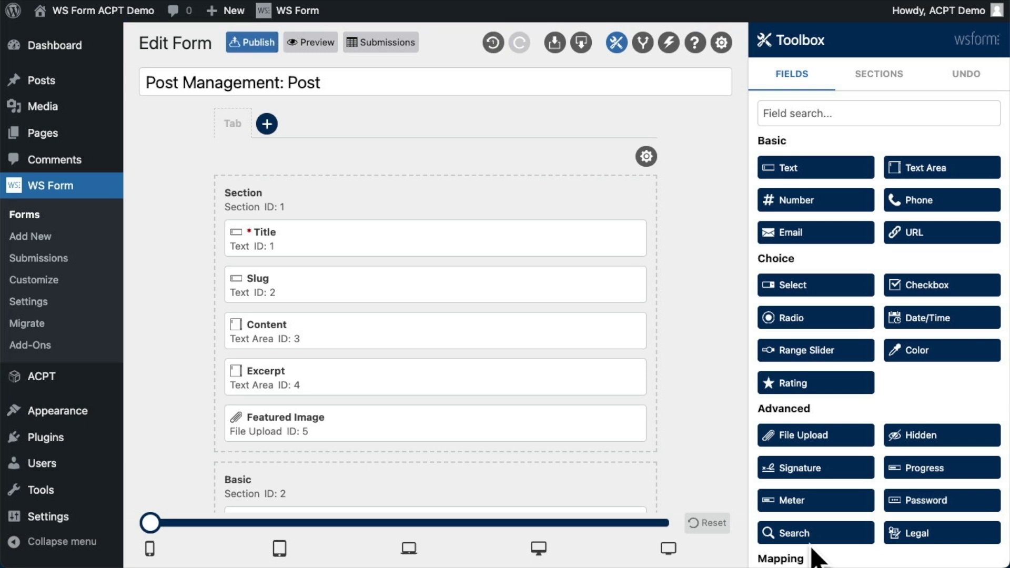
- Preview the form and check the populated post fields and the ACPT Editor, Number, Range and Text values
click(309, 43)
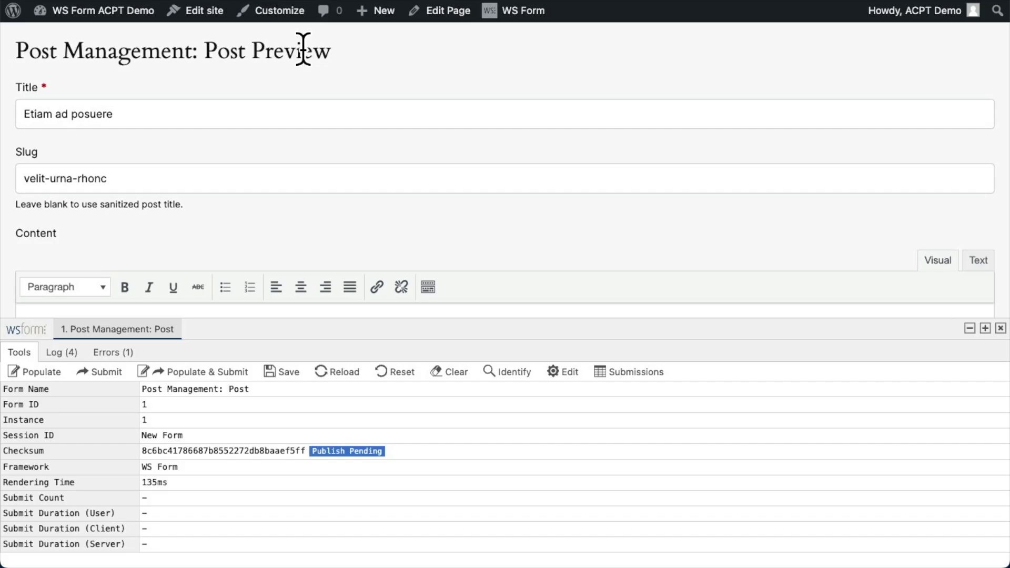
scroll(304, 50, down, 6)
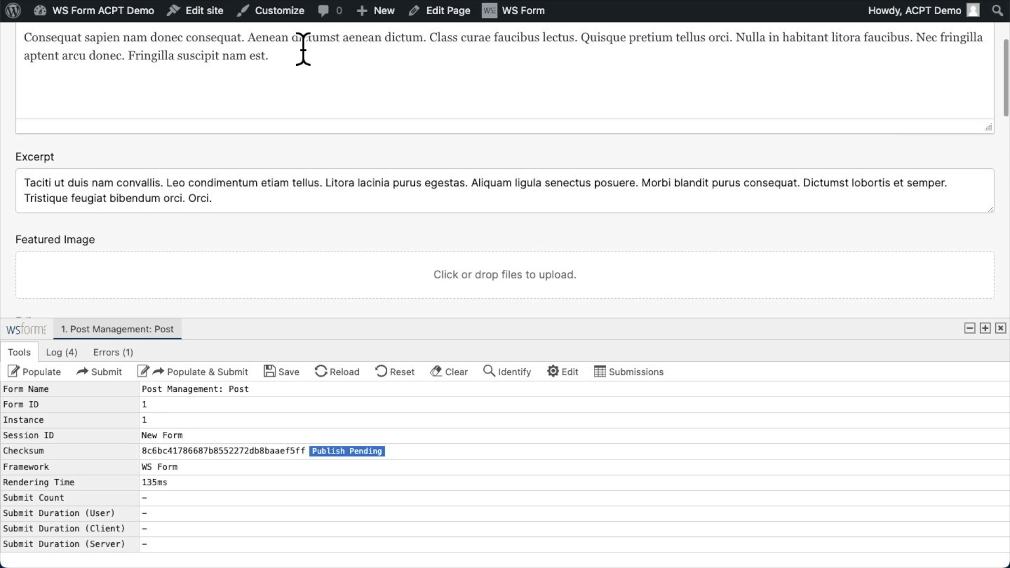
scroll(303, 49, down, 8)
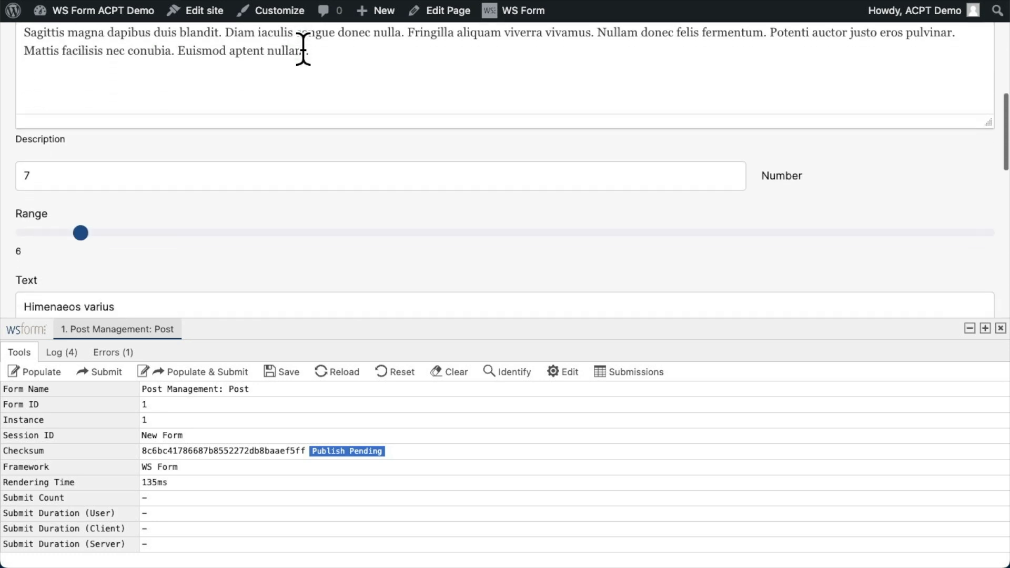